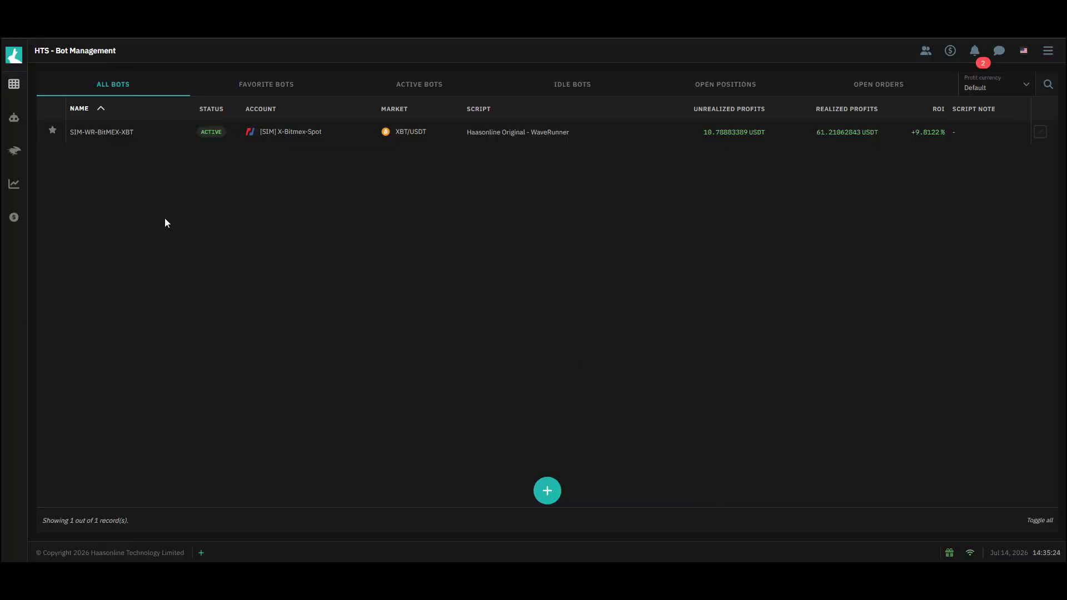
- Create a backtest lab named "DCA BitMEX Sweep" based on the Haasonline Original - Dollar Cost Average Bot script
{"action": "mouse_move", "coordinate": [22, 131]}
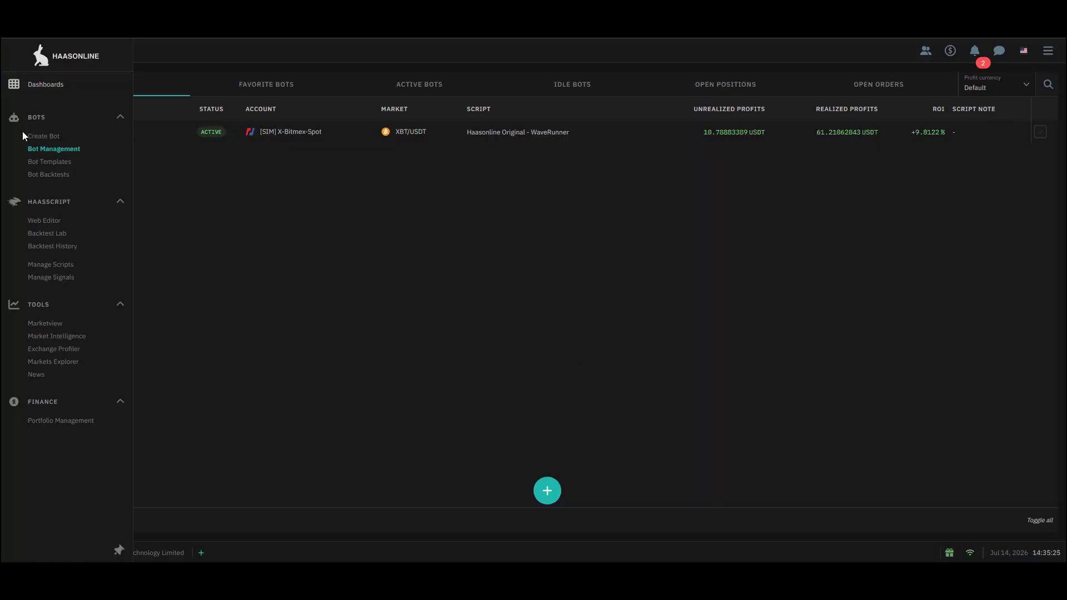
{"action": "left_click", "coordinate": [74, 234]}
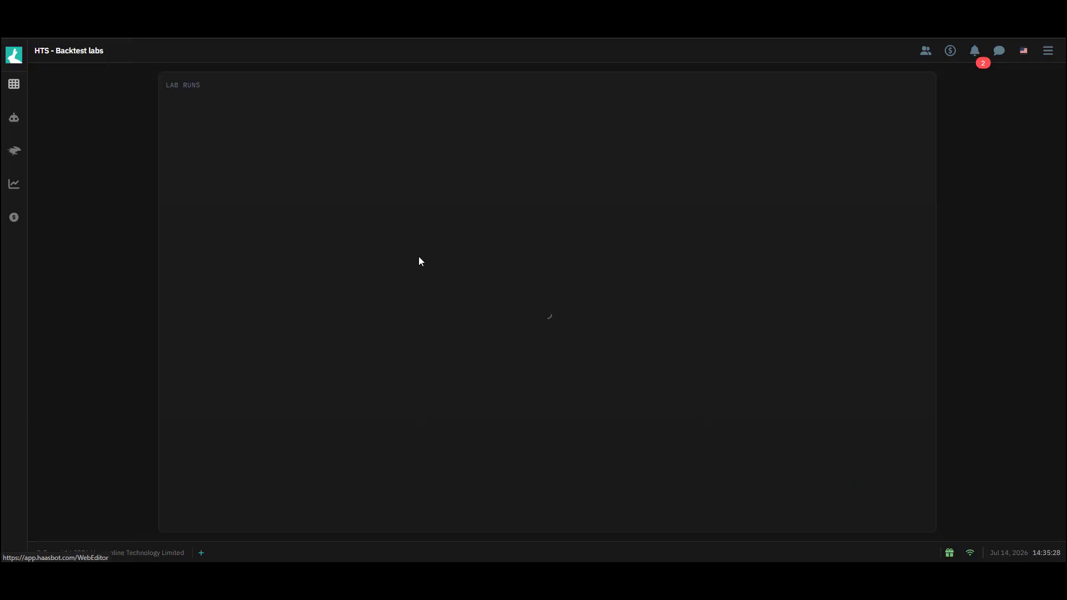
{"action": "left_click", "coordinate": [546, 512]}
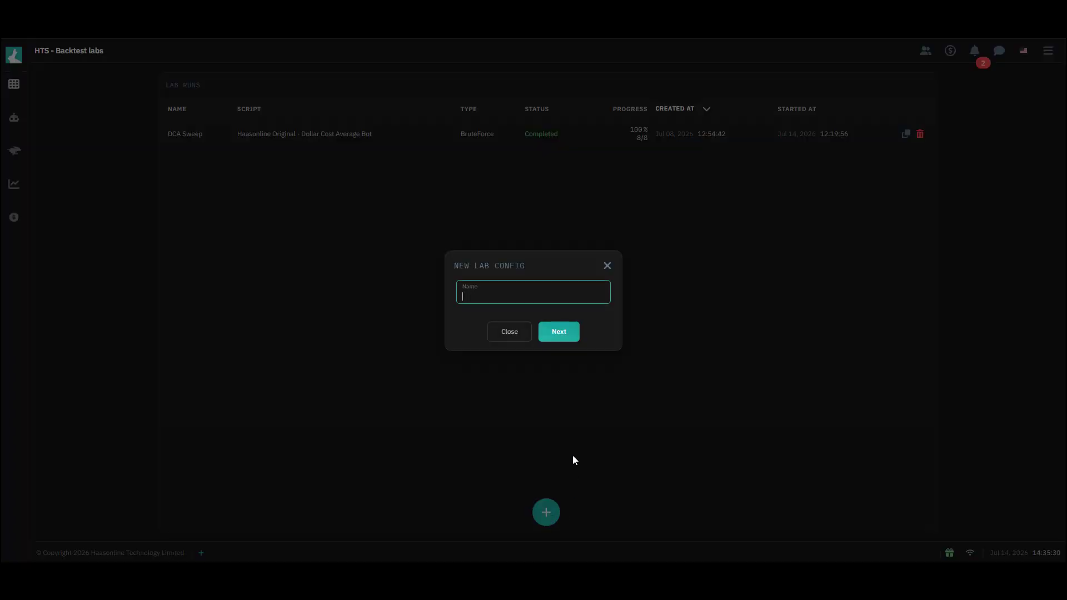
{"action": "type", "text": "DCA BitMEX Sweep"}
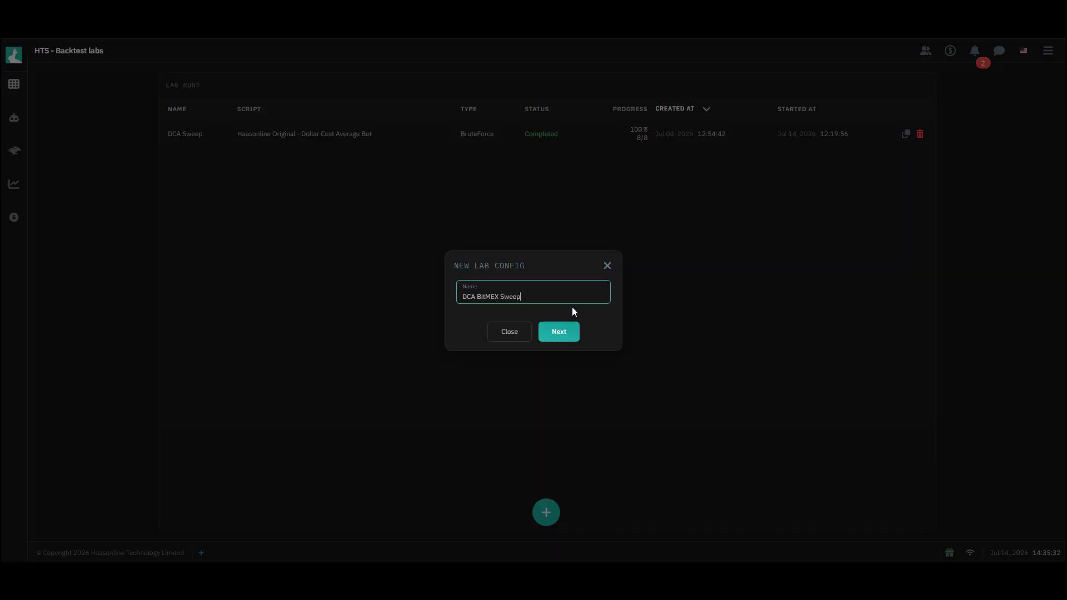
{"action": "left_click", "coordinate": [561, 334]}
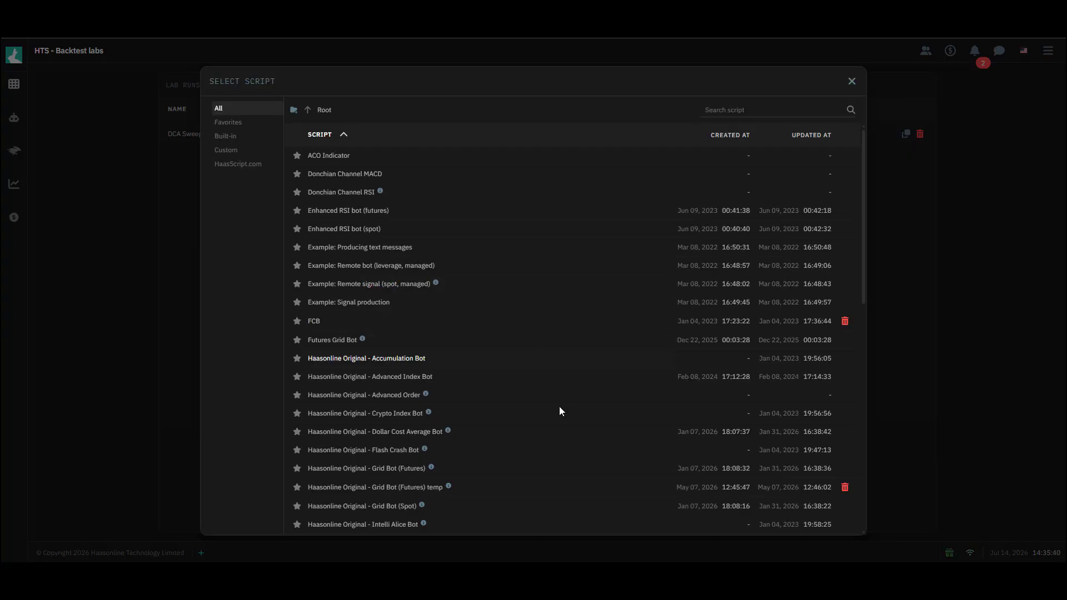
{"action": "left_click", "coordinate": [414, 438]}
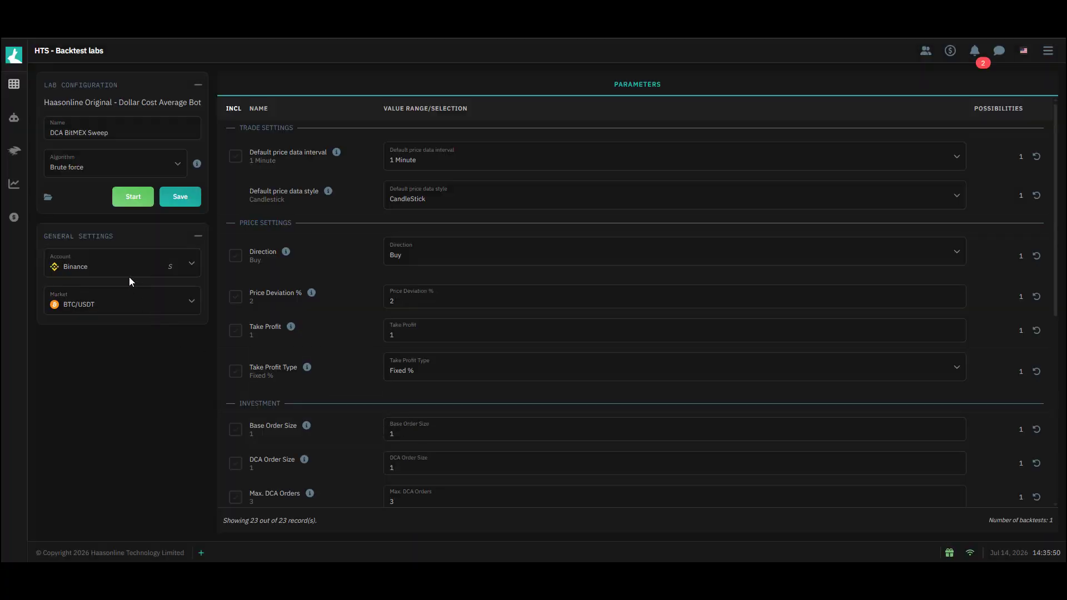
- Set the lab's account to BitMEX Derivative and its position mode to Hedge
{"action": "left_click", "coordinate": [128, 276]}
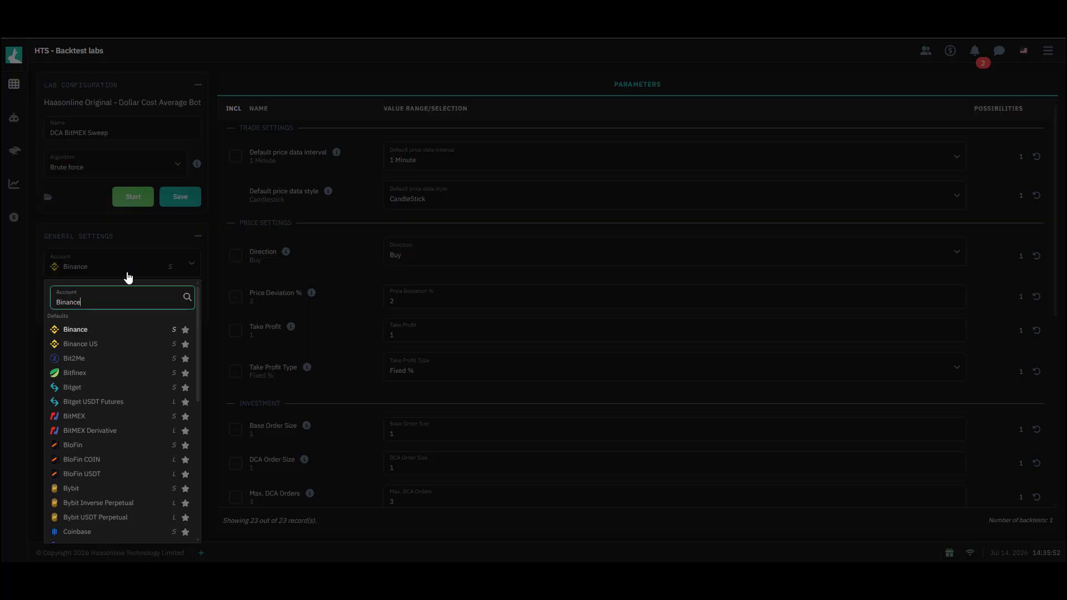
{"action": "left_click", "coordinate": [110, 432]}
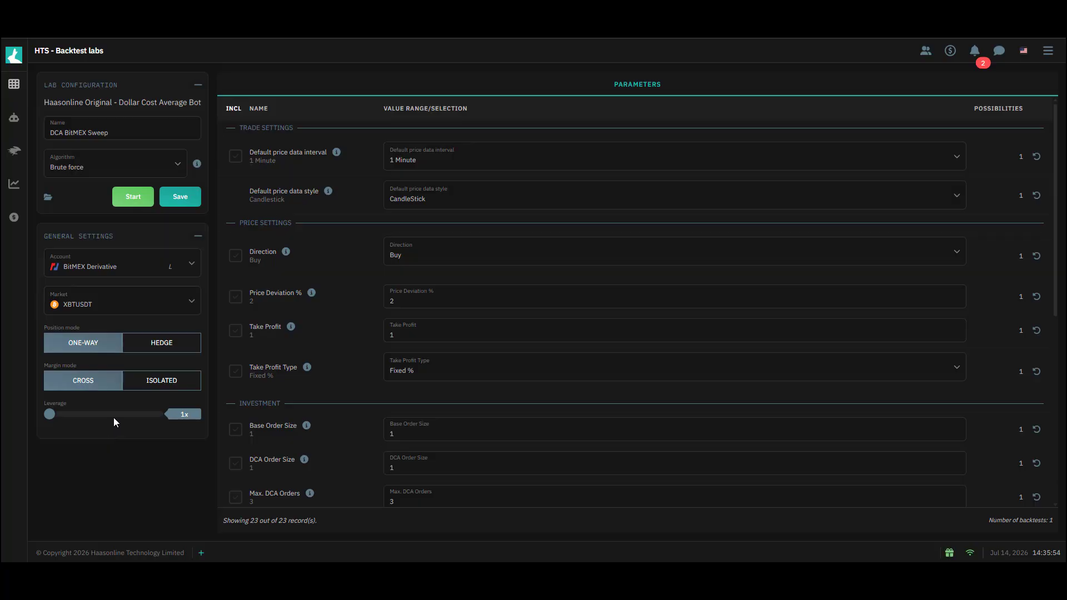
{"action": "left_click", "coordinate": [162, 343]}
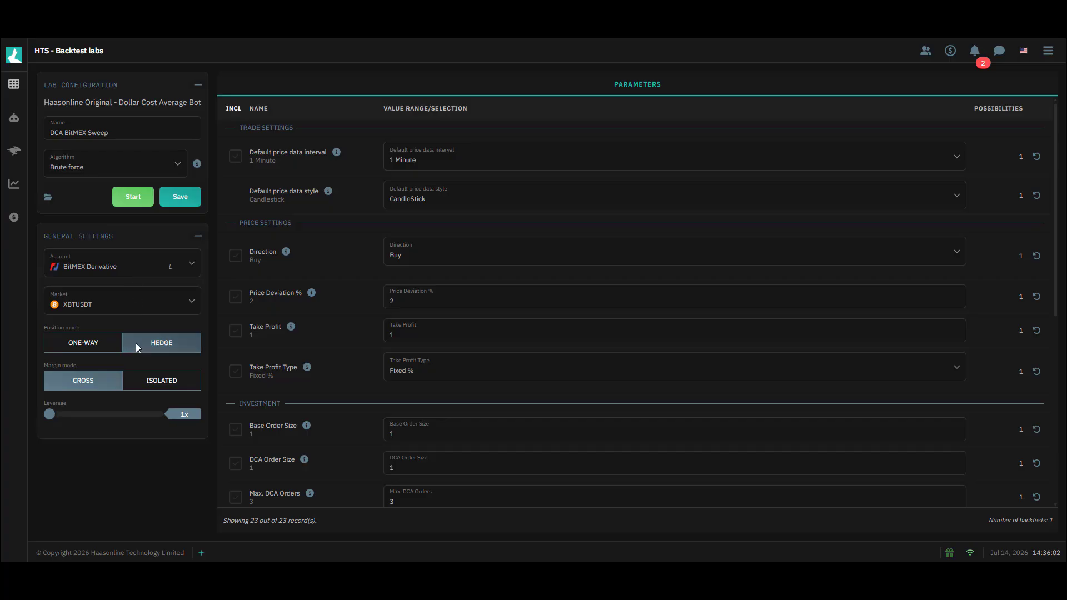
- Set the lab's account to the BitMEX spot exchange
{"action": "left_click", "coordinate": [141, 277]}
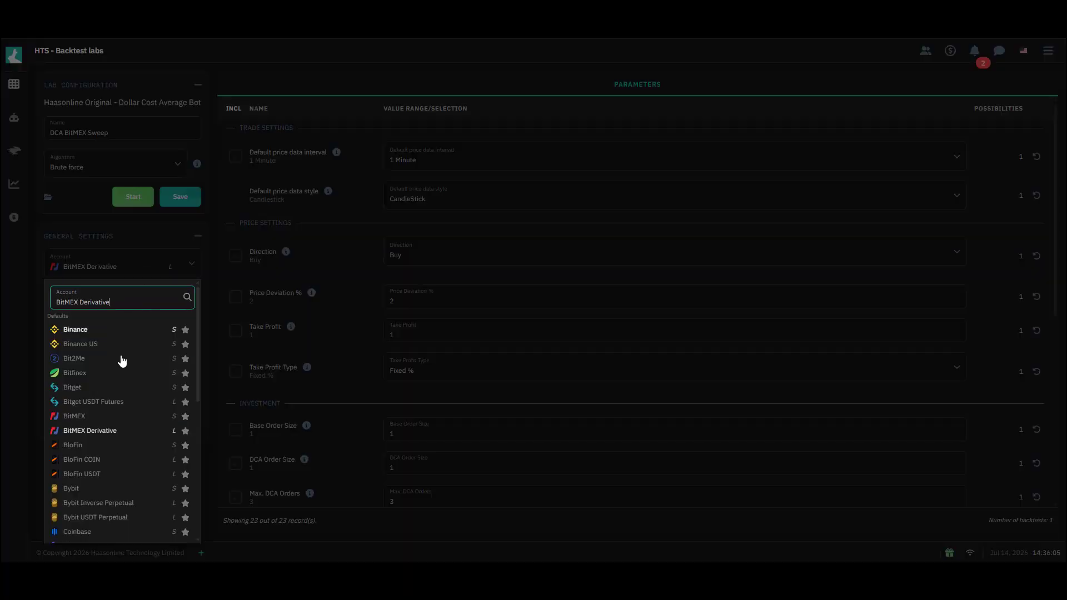
{"action": "left_click", "coordinate": [108, 416]}
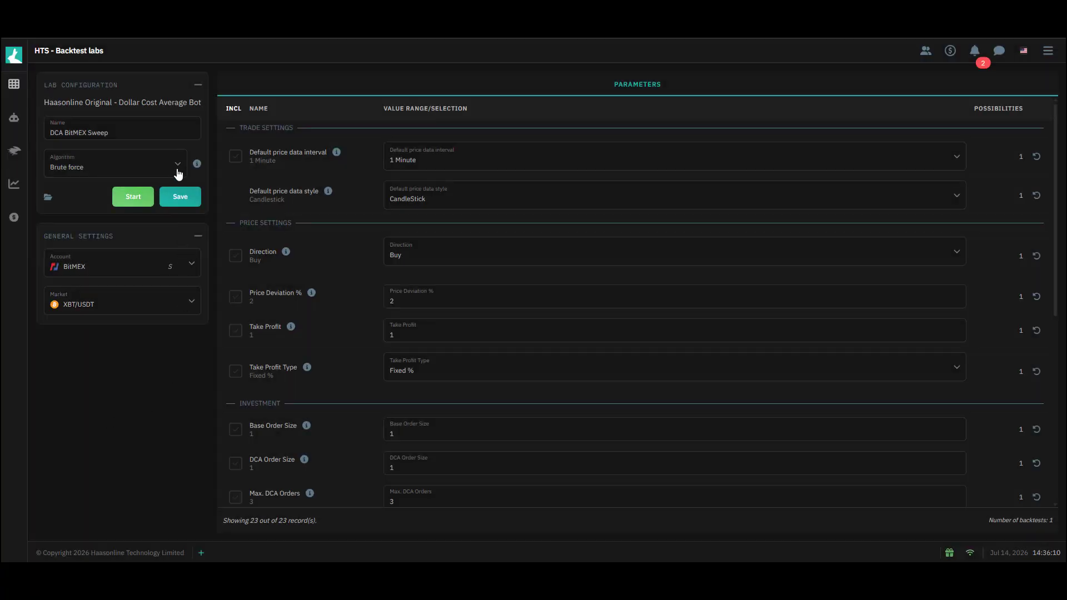
- Switch the lab's algorithm to Intelligent to view its settings and return it to Brute force
{"action": "mouse_move", "coordinate": [197, 165]}
{"action": "left_click", "coordinate": [177, 167]}
{"action": "left_click", "coordinate": [89, 213]}
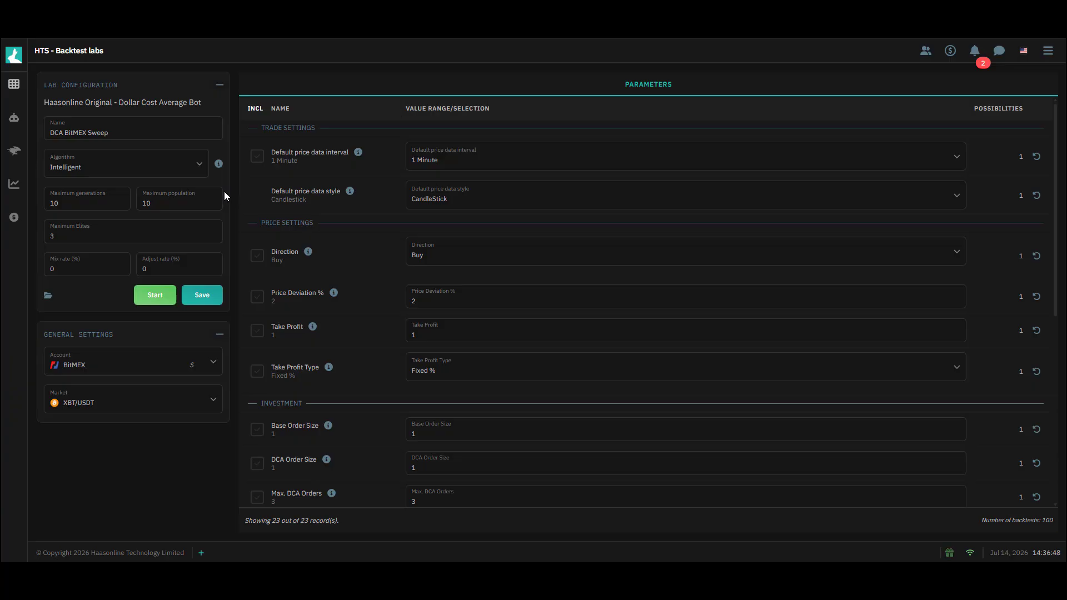
{"action": "left_click", "coordinate": [201, 168]}
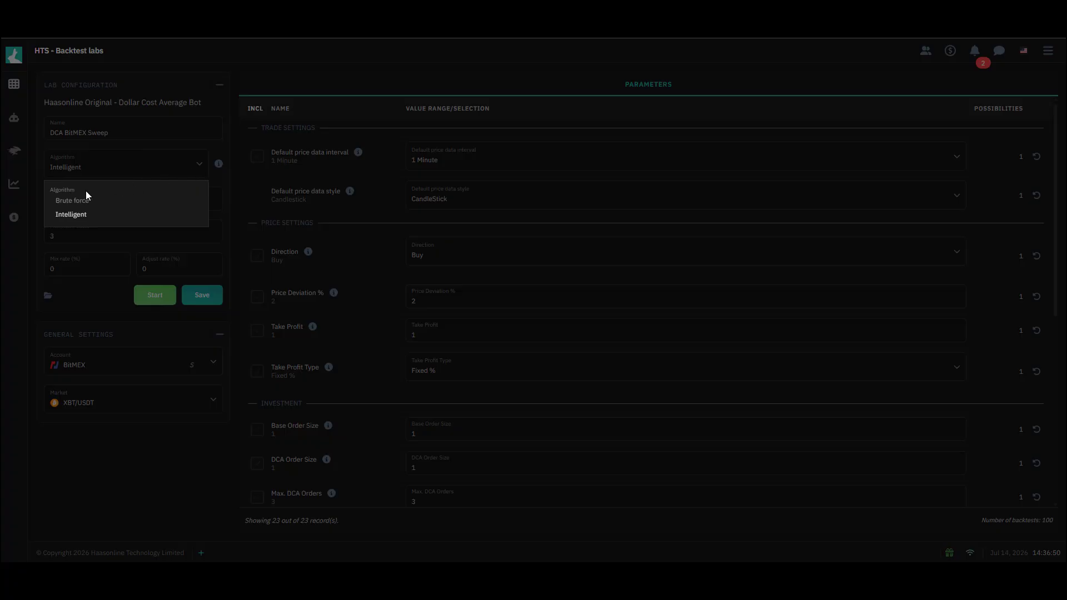
{"action": "left_click", "coordinate": [73, 201]}
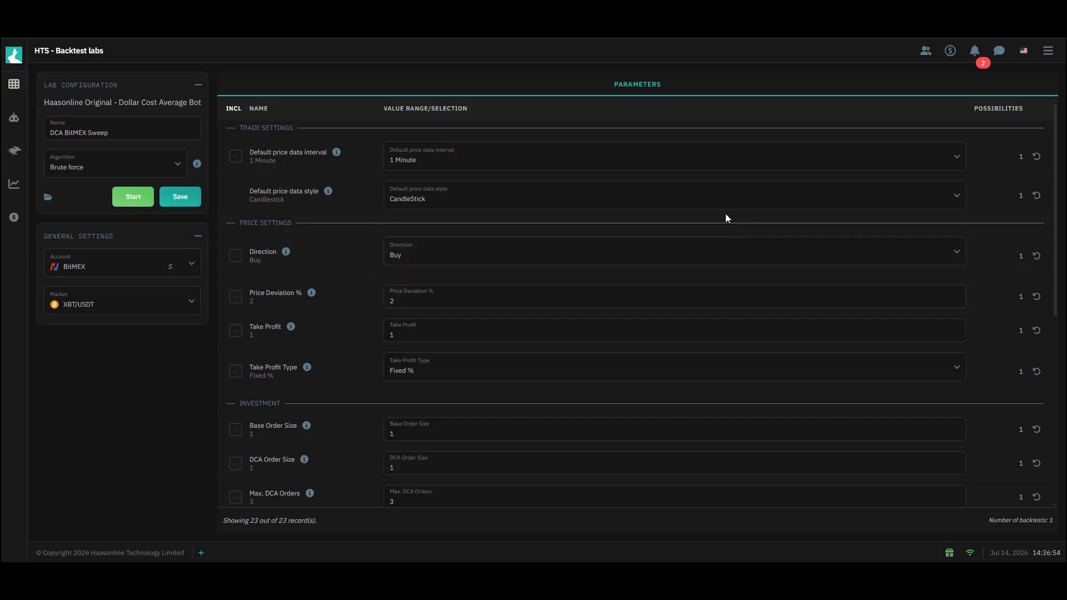
- Set the default price data interval to 15 Minutes and the default price data style to CandleStickHLC
{"action": "left_click", "coordinate": [635, 170]}
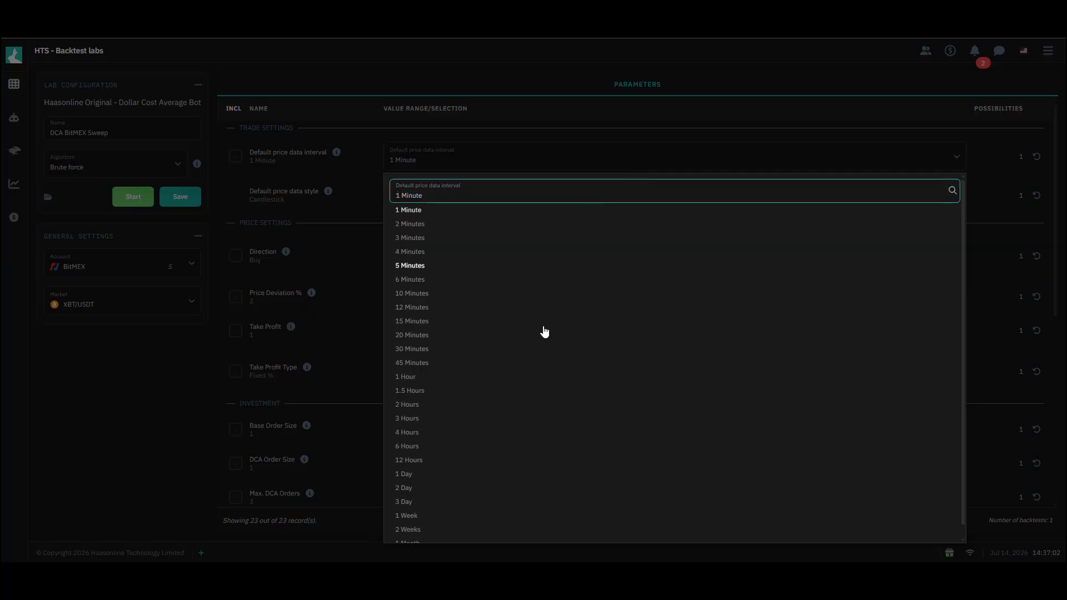
{"action": "left_click", "coordinate": [423, 322]}
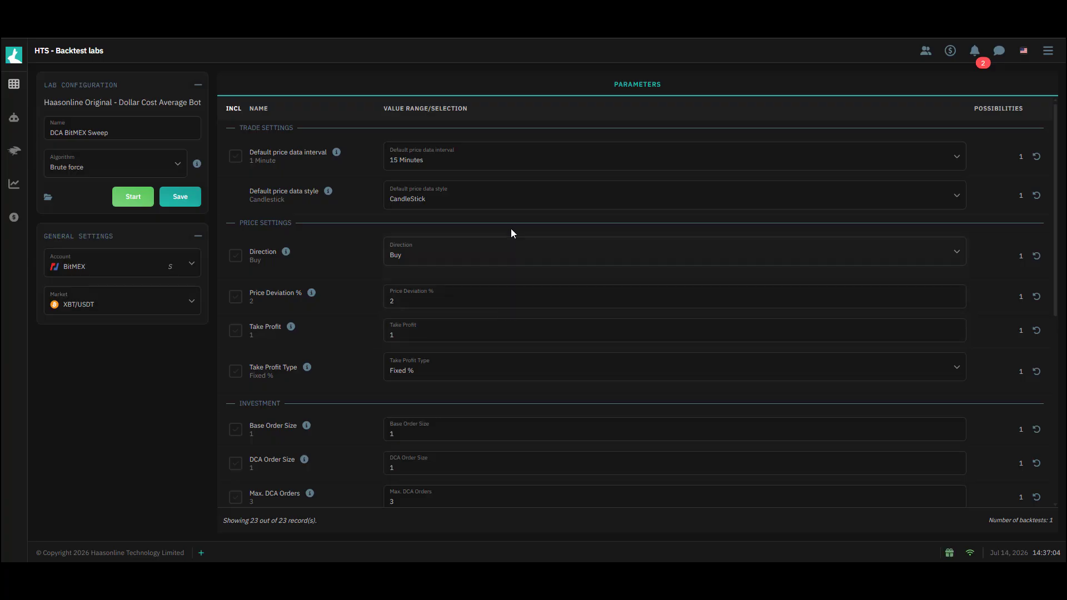
{"action": "left_click", "coordinate": [506, 203]}
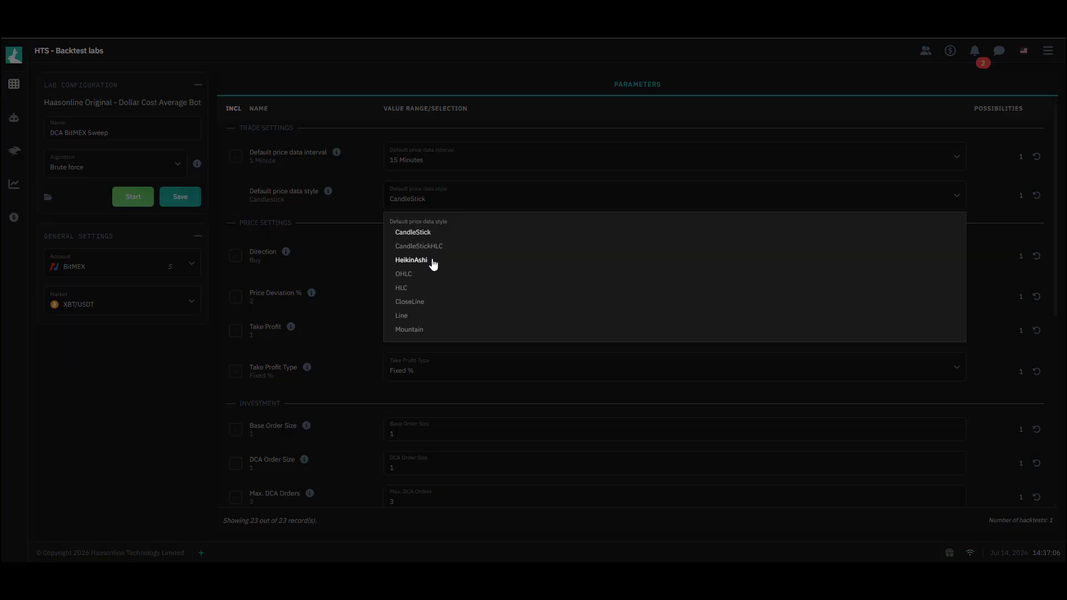
{"action": "left_click", "coordinate": [434, 255]}
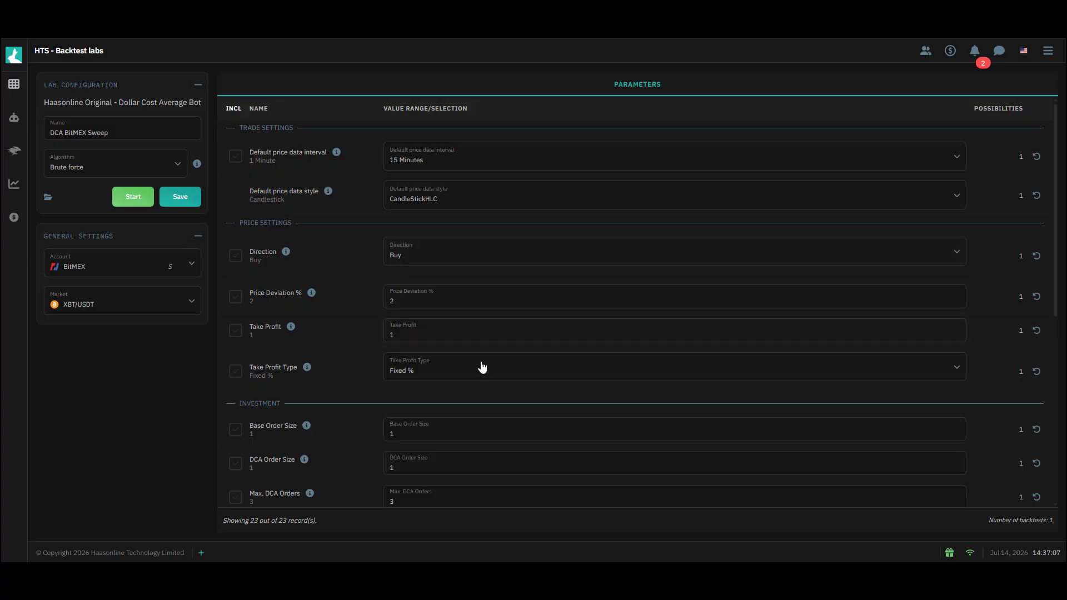
- Set the Take Profit parameter to 3 and the Stop Loss % or USD parameter to 20
{"action": "left_click", "coordinate": [402, 334]}
{"action": "type", "text": "3"}
{"action": "scroll", "coordinate": [577, 392], "scroll_direction": "down", "scroll_amount": 7}
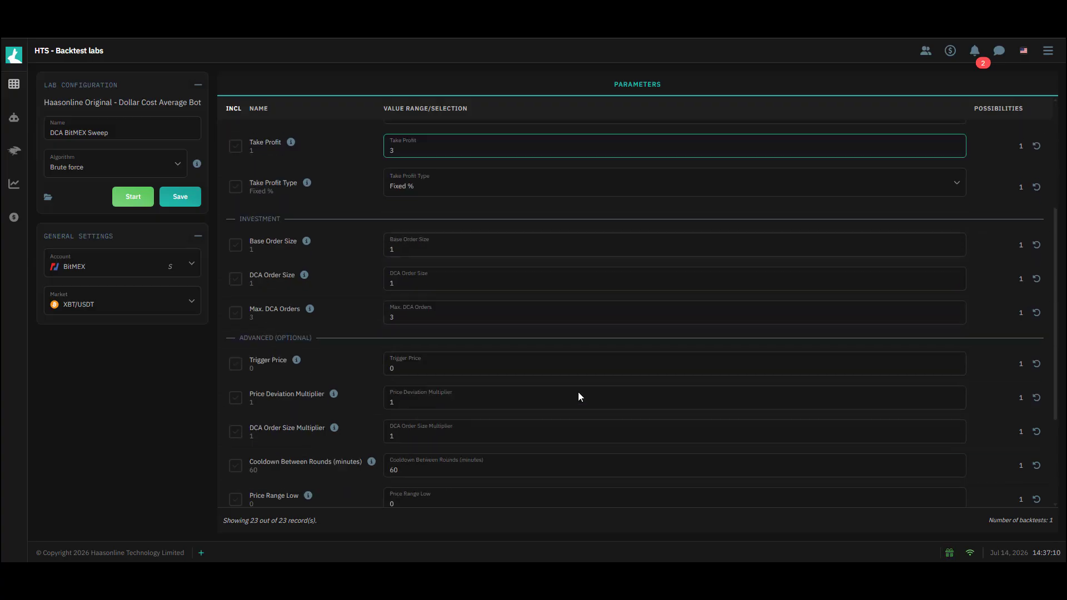
{"action": "left_click", "coordinate": [418, 466]}
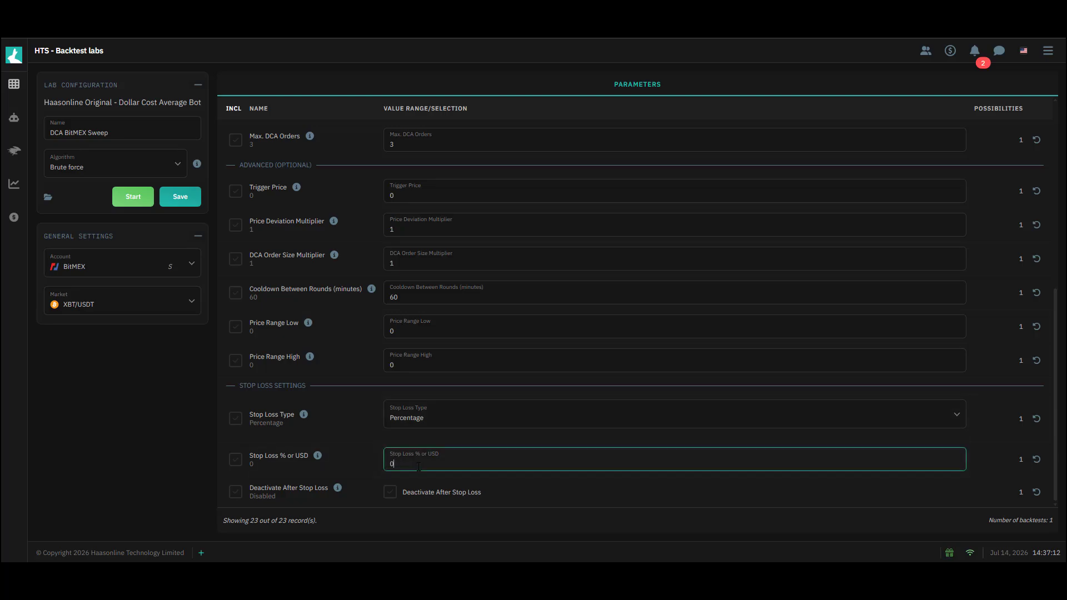
{"action": "key", "text": "BackSpace"}
{"action": "type", "text": "20"}
- Include Price Deviation % in the sweep as a range from 2 to 8 in steps of 1
{"action": "scroll", "coordinate": [402, 311], "scroll_direction": "up", "scroll_amount": 6}
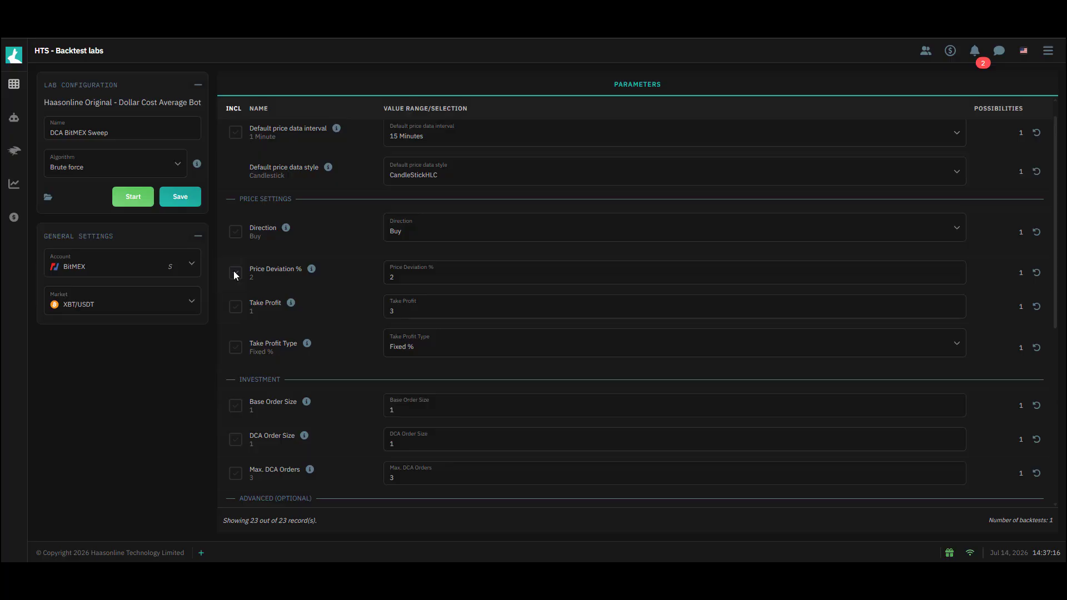
{"action": "left_click", "coordinate": [235, 273]}
{"action": "left_click", "coordinate": [1022, 272]}
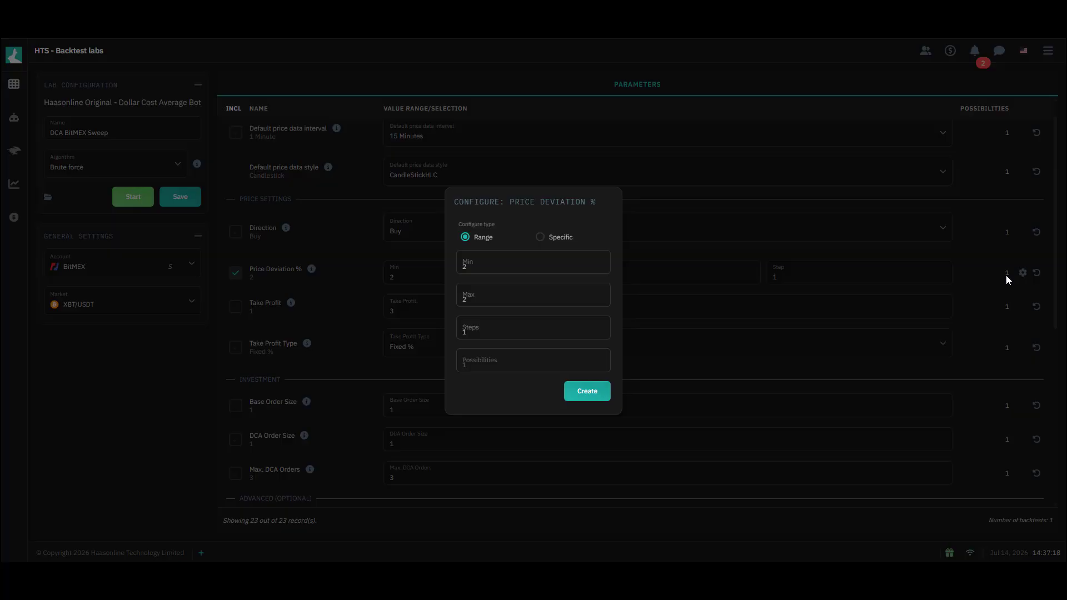
{"action": "left_click", "coordinate": [485, 301]}
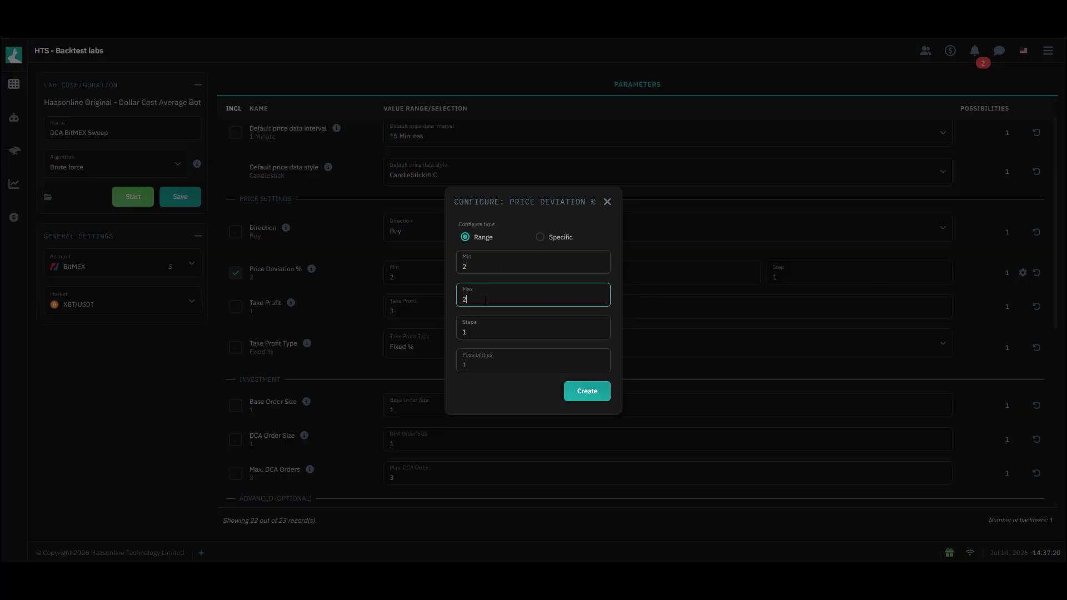
{"action": "left_click", "coordinate": [577, 391]}
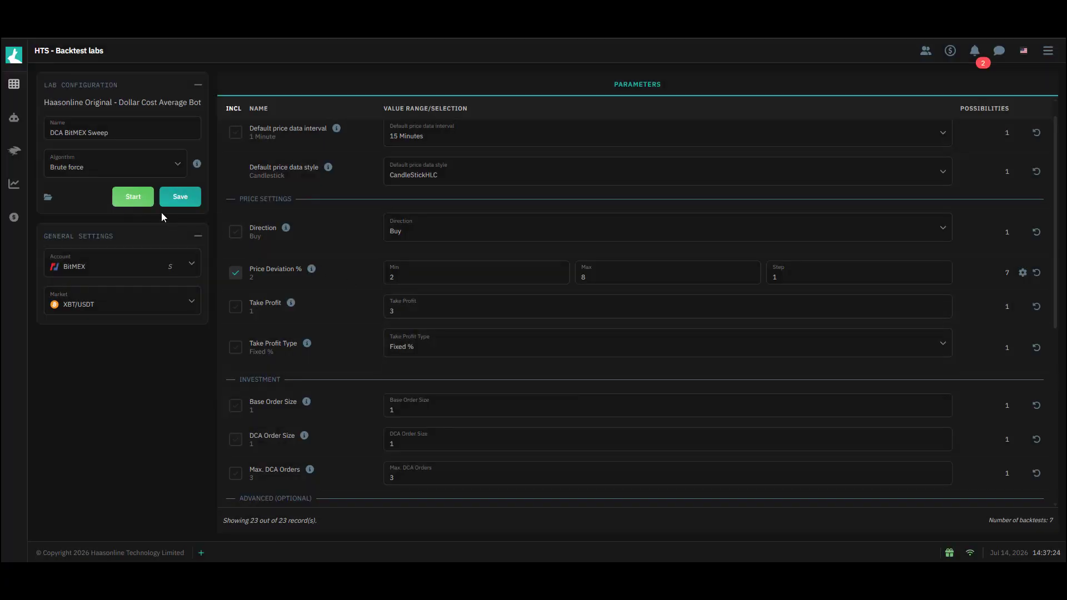
- Start the lab run using a custom date range with the start time set to July 6, 2026 02:00 PM
{"action": "left_click", "coordinate": [133, 206]}
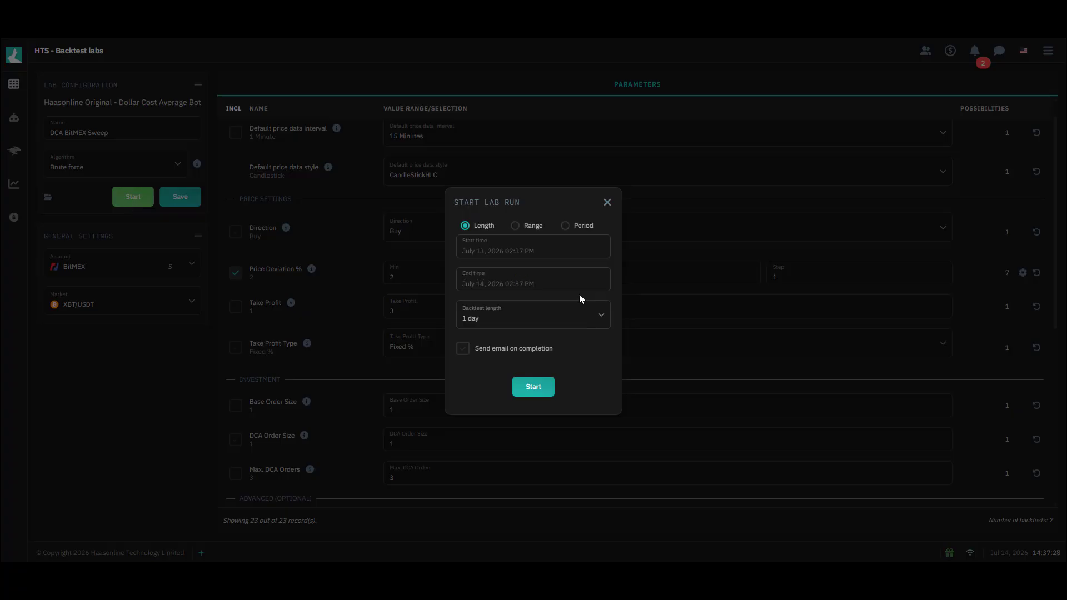
{"action": "left_click", "coordinate": [515, 226]}
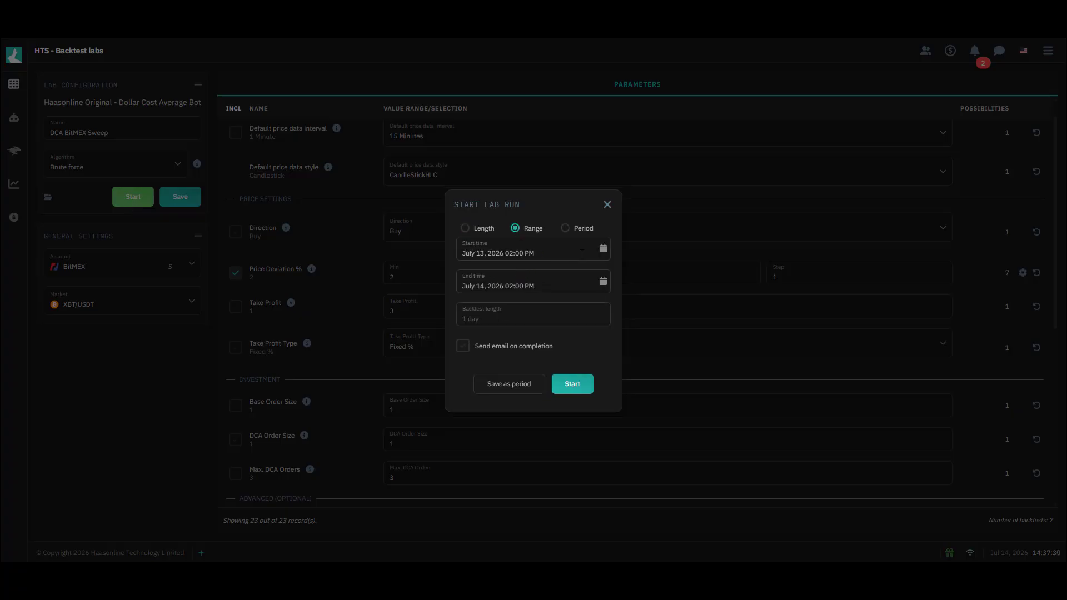
{"action": "left_click", "coordinate": [603, 248]}
{"action": "left_click", "coordinate": [486, 335]}
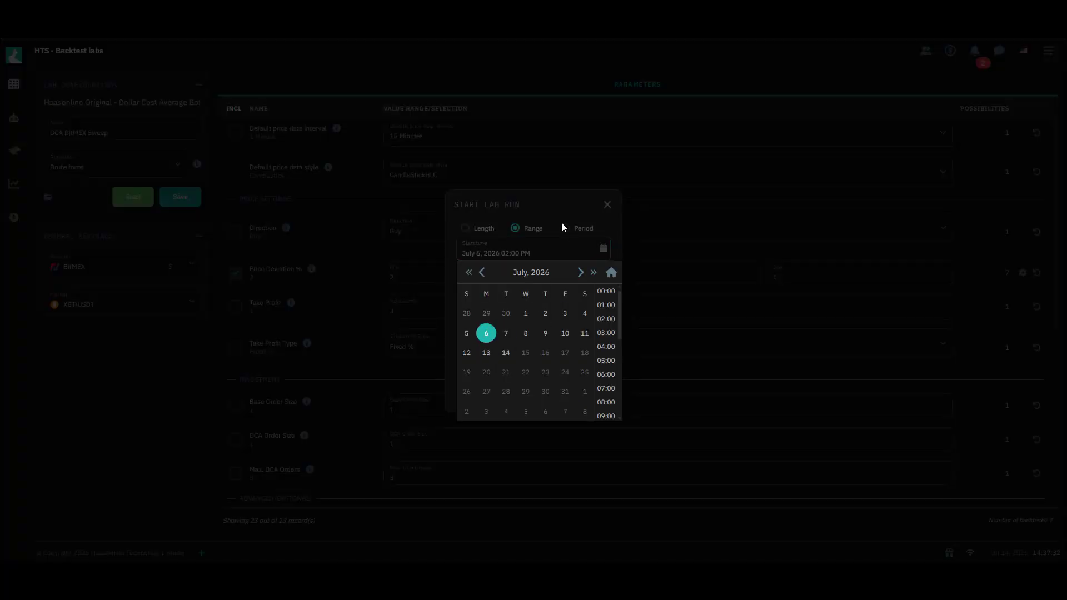
{"action": "left_click", "coordinate": [556, 209]}
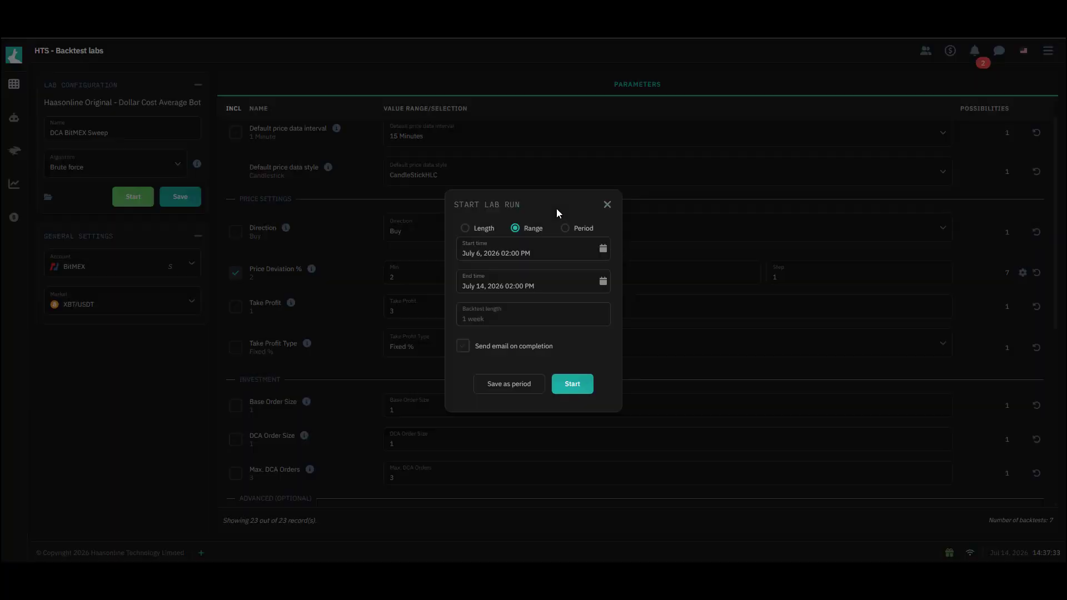
{"action": "left_click", "coordinate": [573, 384]}
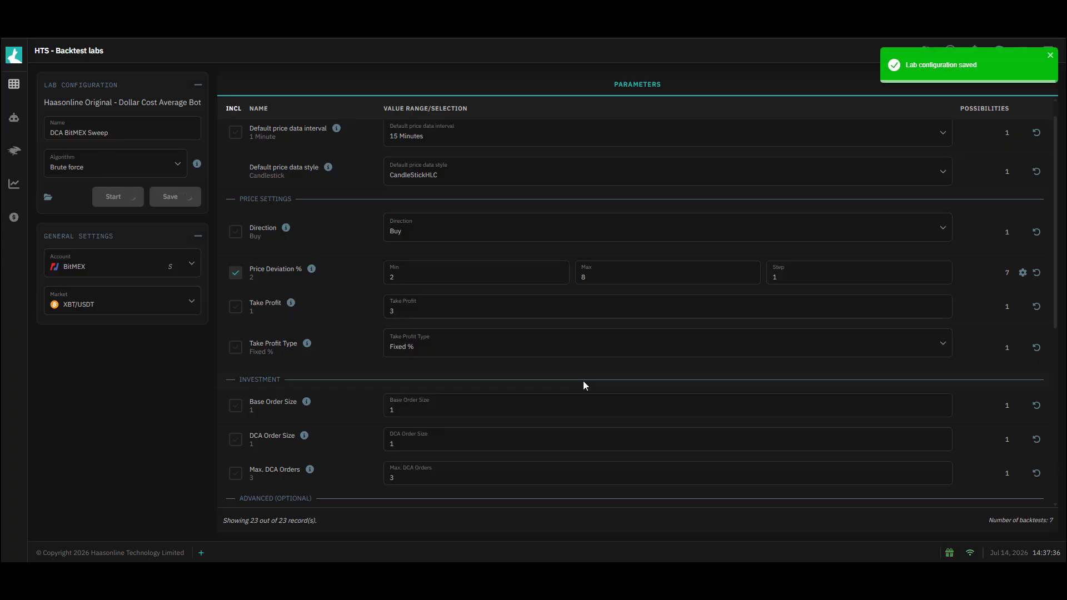